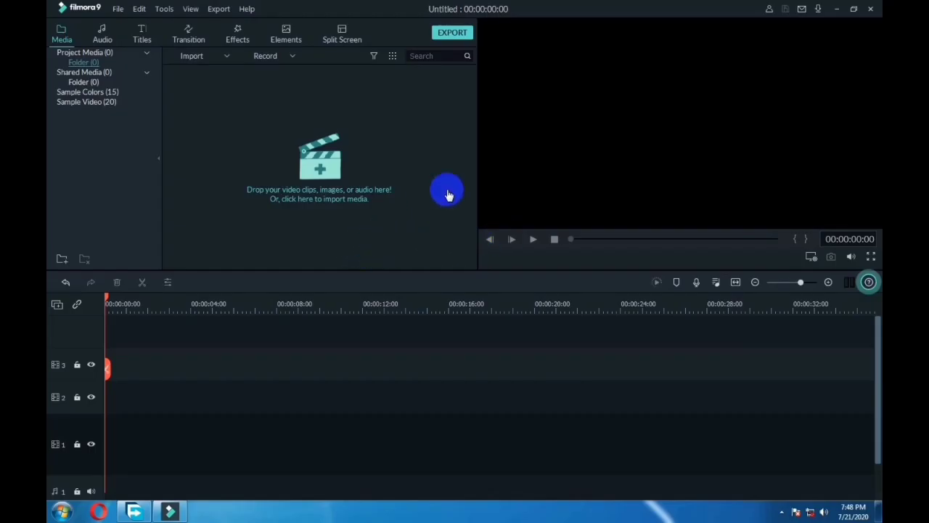
- Import the sparrow JPEG onto track 2 and stack a Default Title on track 3 above it
click(320, 166)
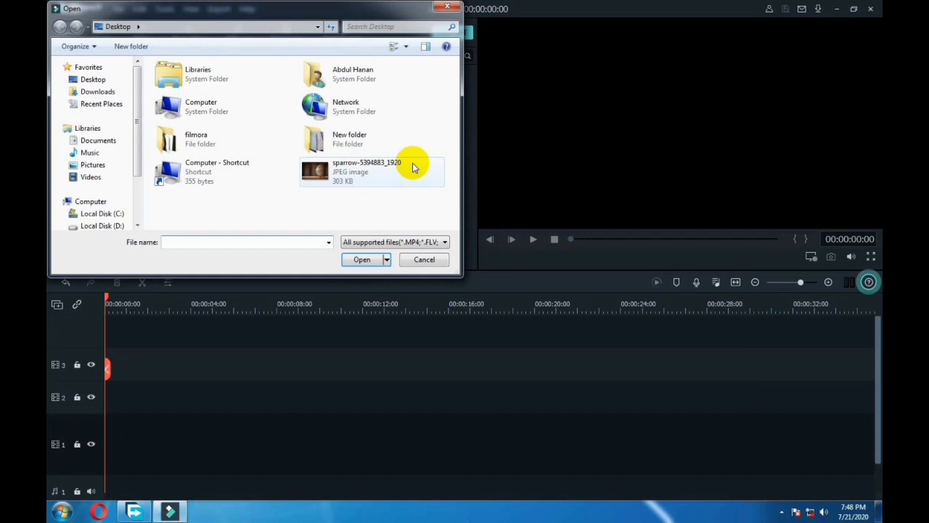
click(413, 166)
click(363, 259)
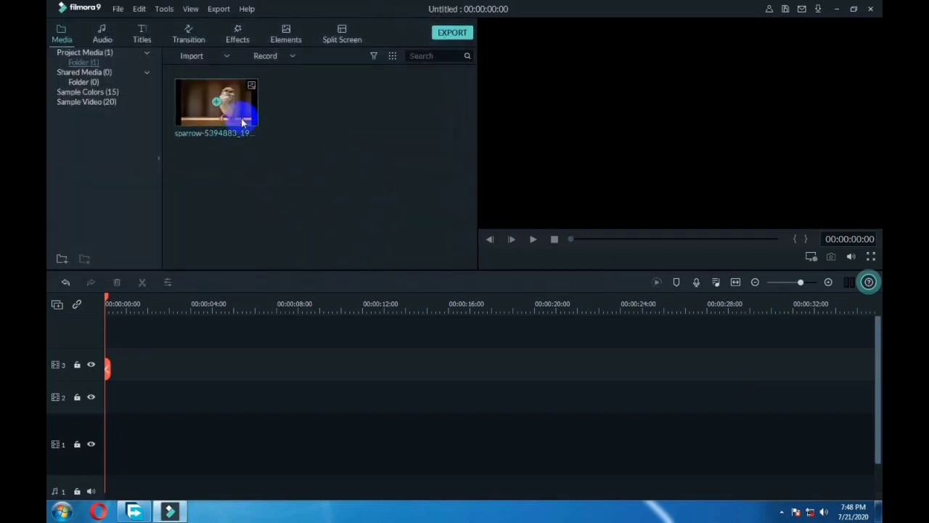
drag(218, 105, 113, 396)
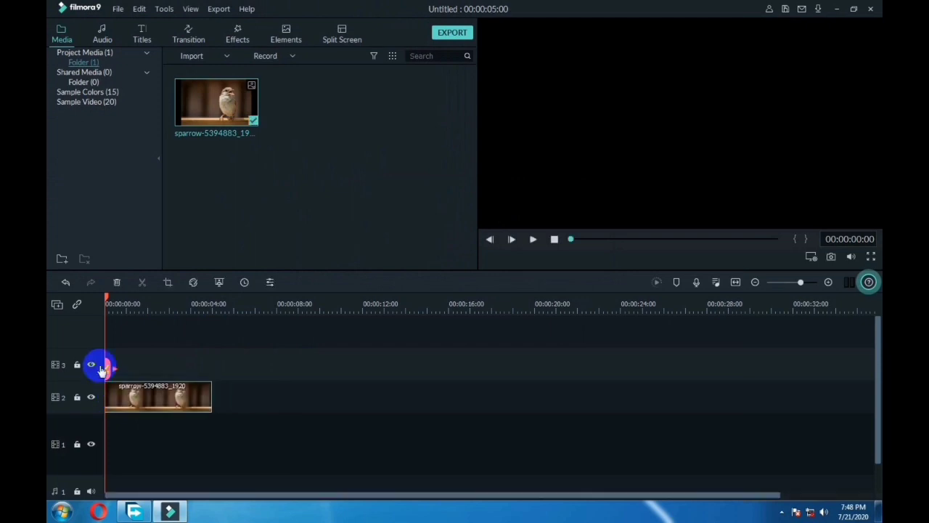
click(143, 34)
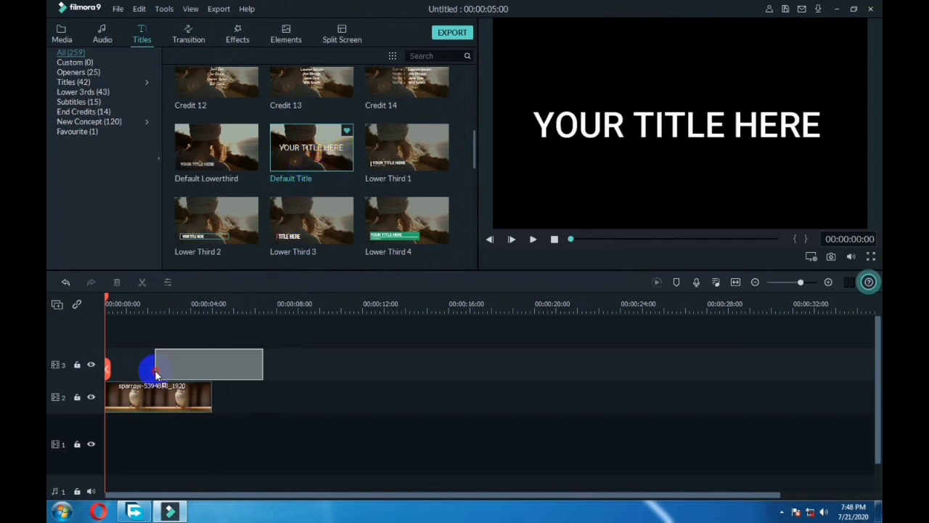
drag(302, 167, 116, 367)
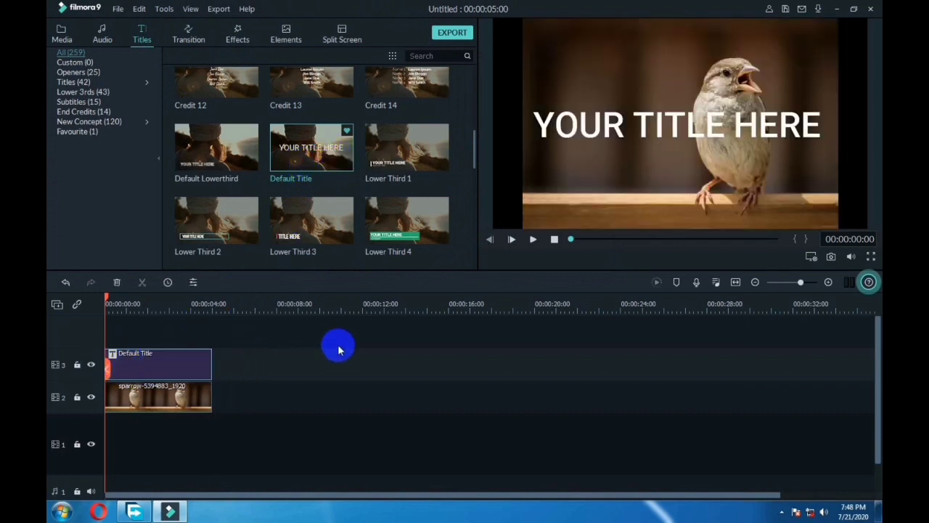
- Replace the placeholder title text with 'sparrow' in the advanced text editor
double_click(160, 368)
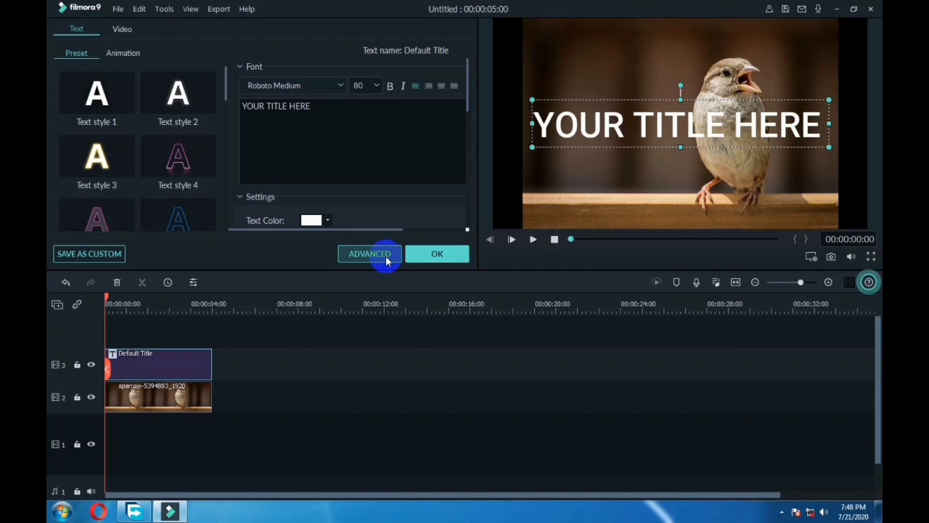
click(354, 243)
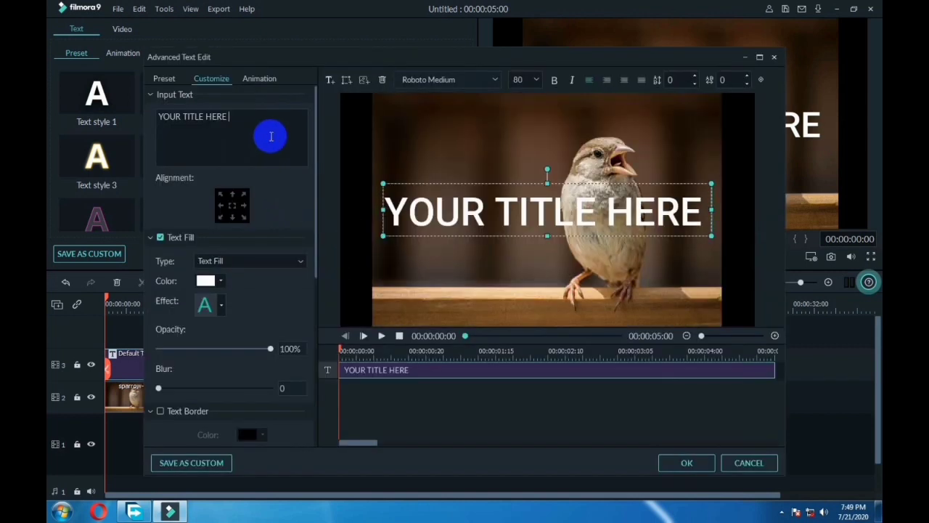
key(BackSpace)
key(BackSpace)
key(BackSpace)
key(BackSpace)
key(BackSpace)
key(BackSpace)
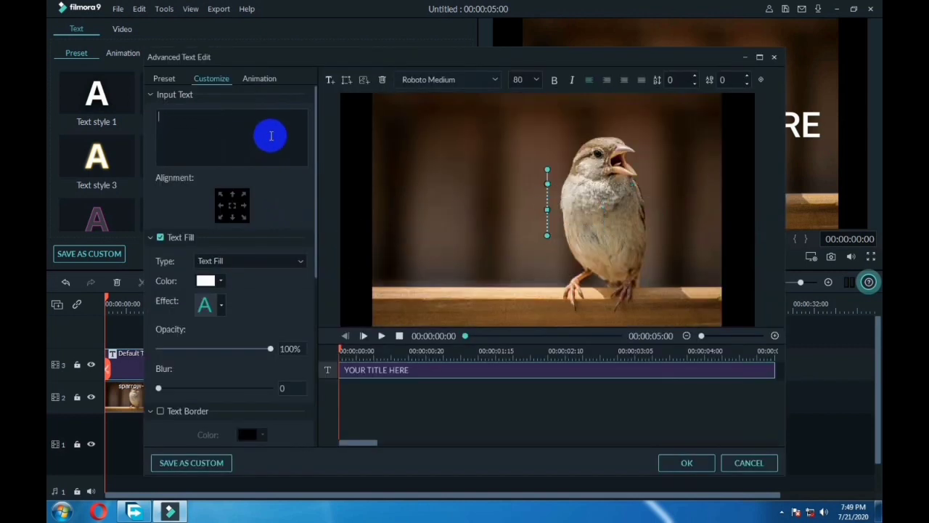
text(sparr)
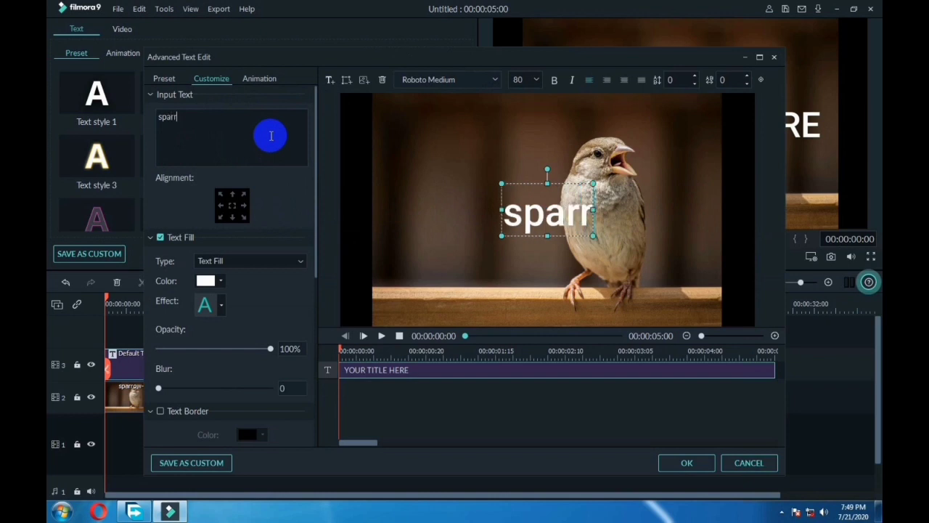
text(ow)
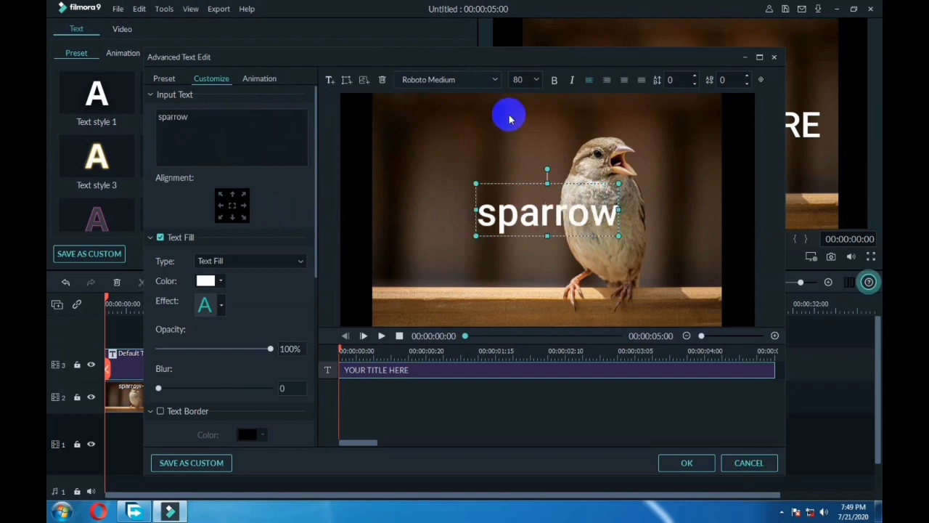
- Set the title's font size to 125
click(537, 80)
click(520, 140)
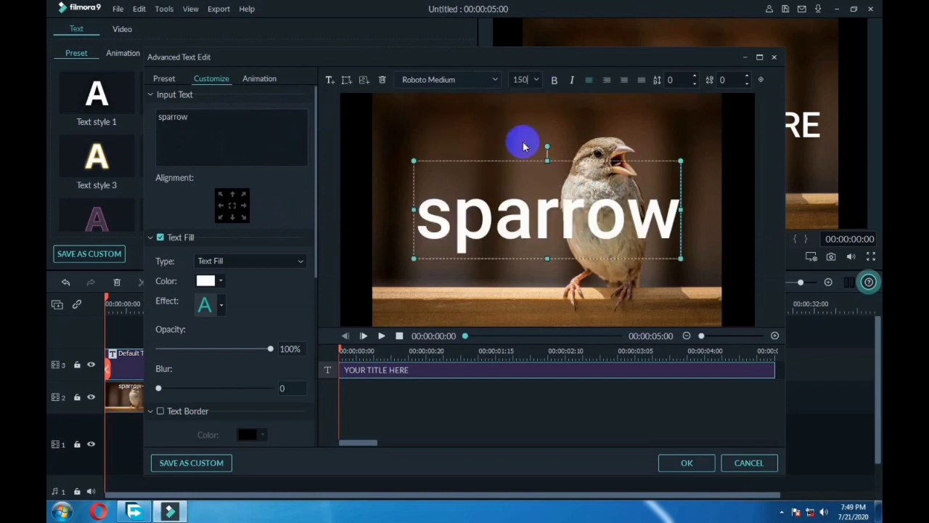
click(538, 80)
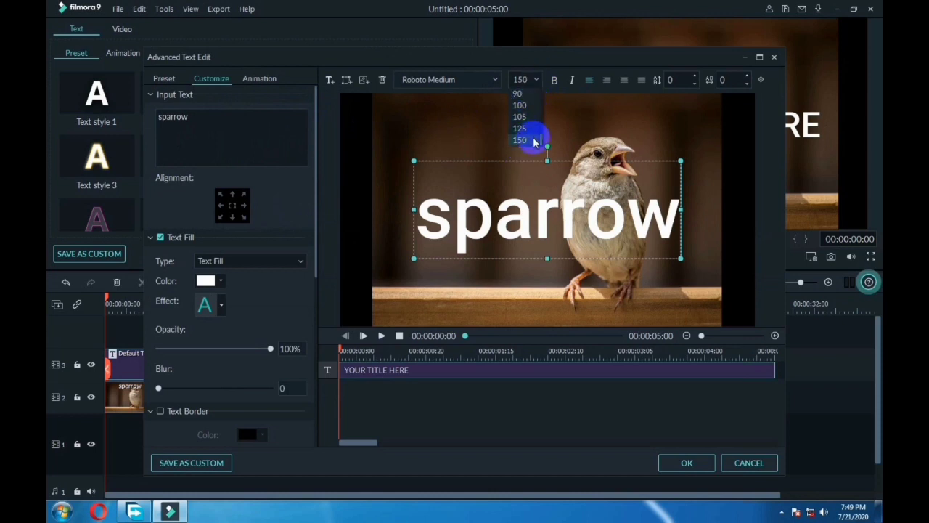
click(533, 130)
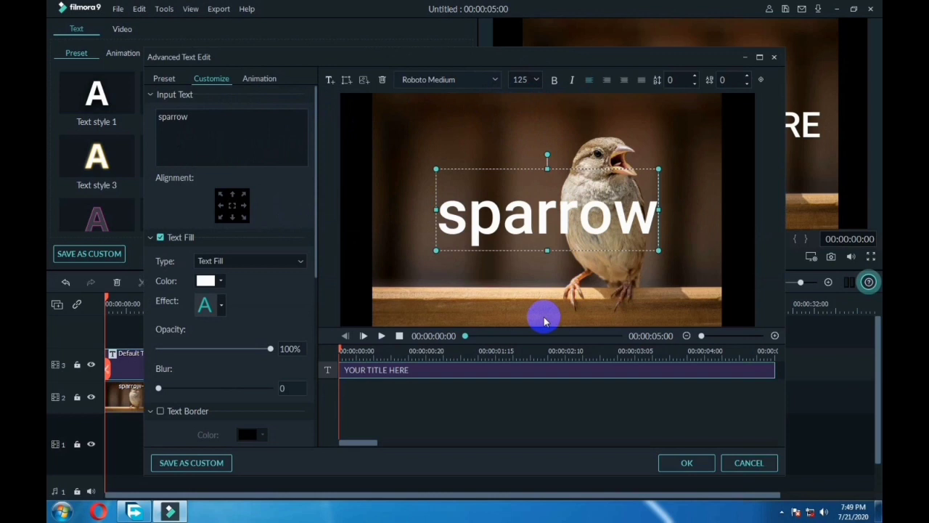
- Apply the Right Roll animation to the 'sparrow' title and confirm with OK
click(259, 80)
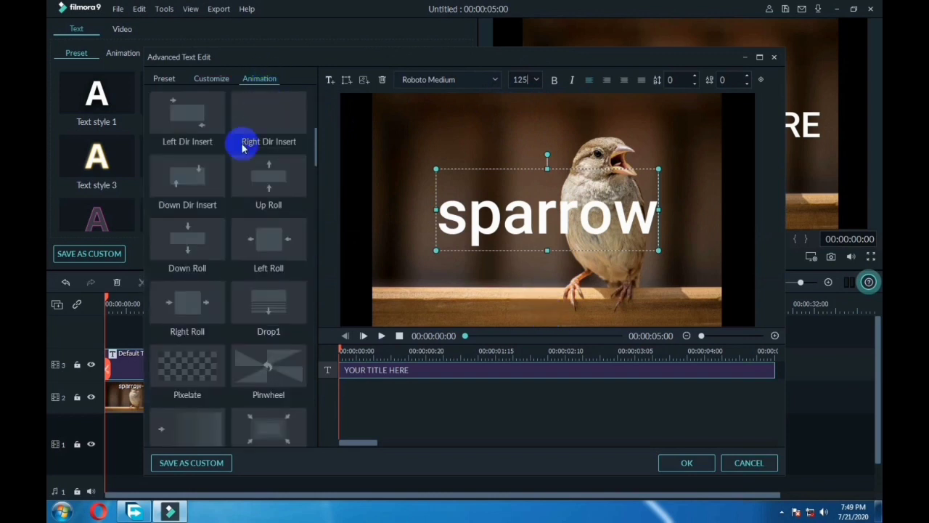
mouse_move(188, 304)
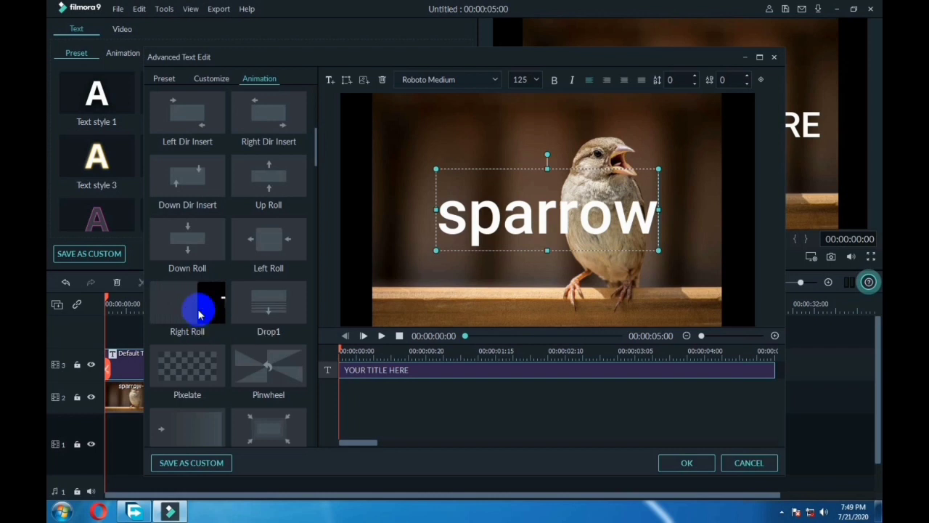
double_click(200, 314)
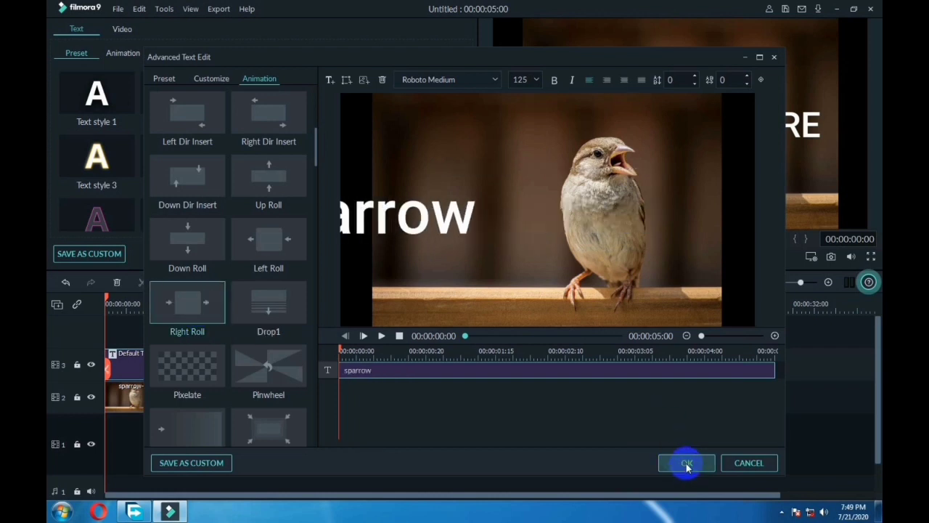
click(687, 463)
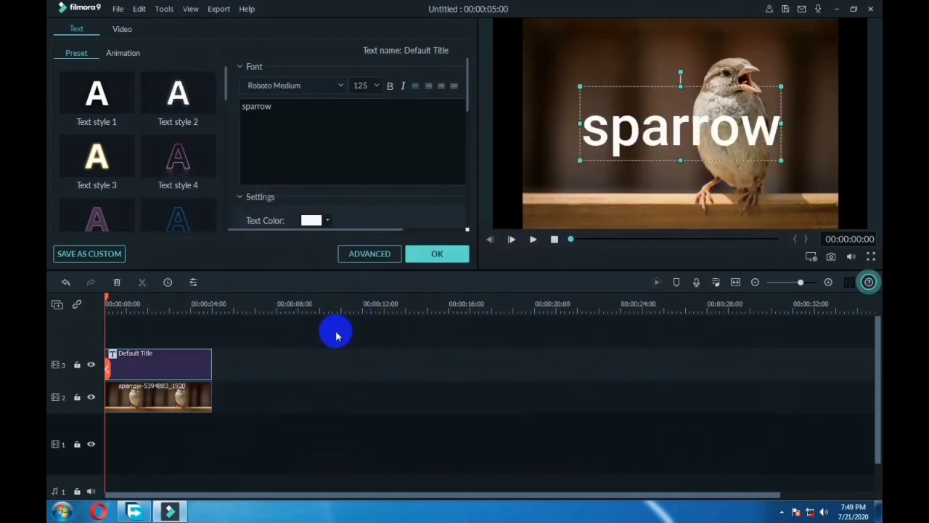
- Put a second sparrow photo on track 4 above the title and hide tracks 2 and 3
click(430, 259)
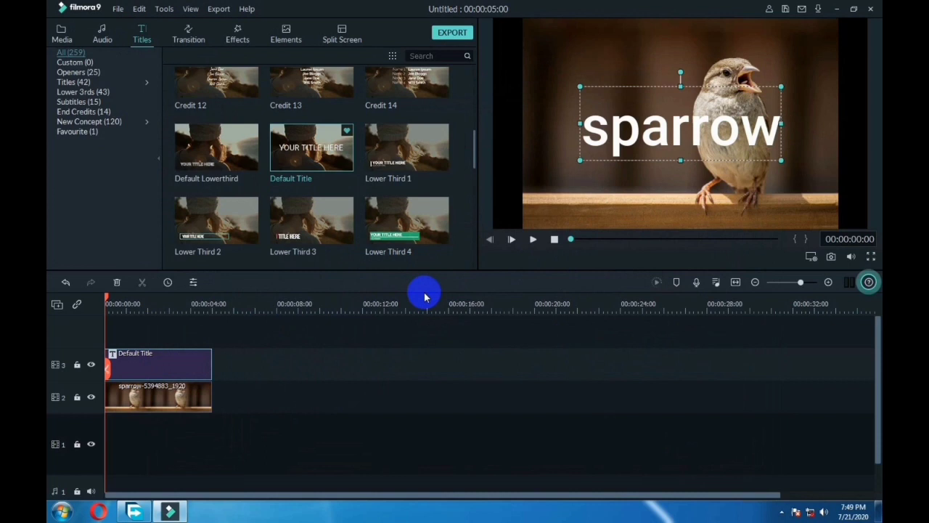
click(69, 34)
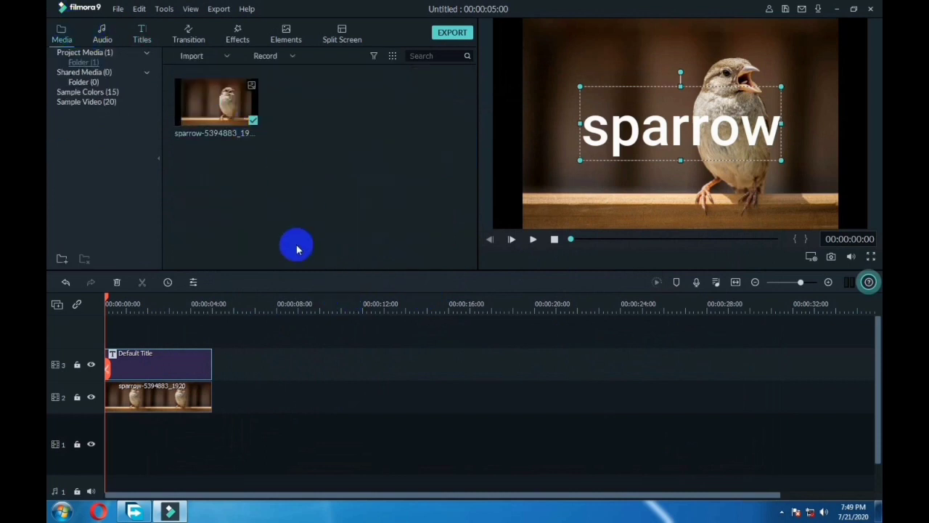
mouse_move(230, 106)
mouse_down()
mouse_move(100, 340)
mouse_move(104, 319)
mouse_up()
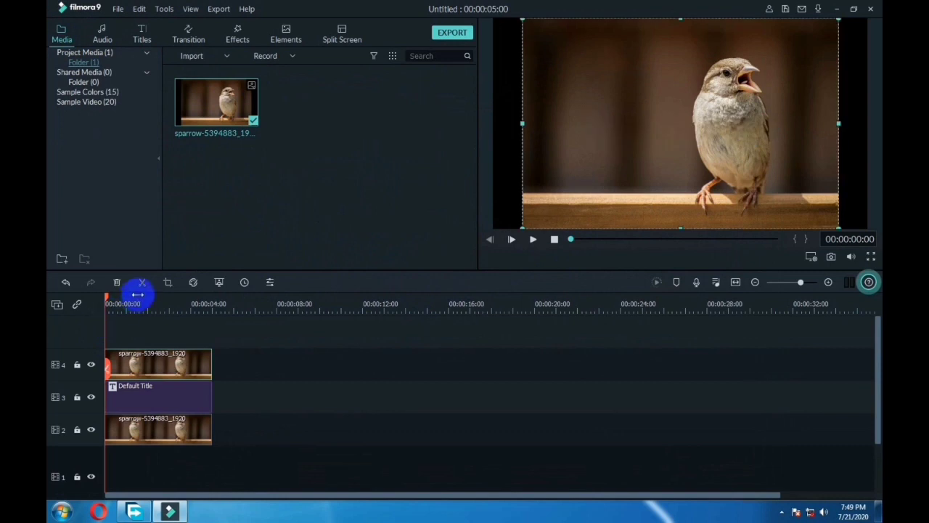
click(276, 434)
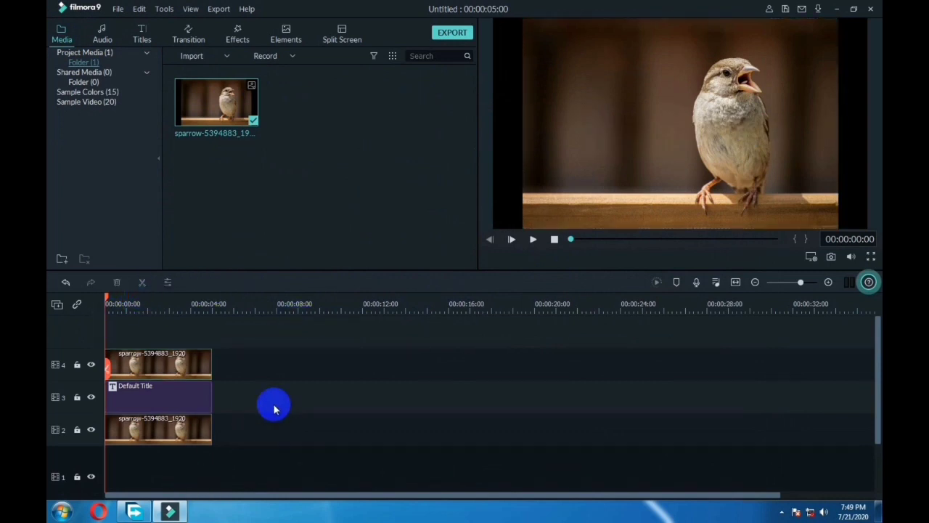
click(91, 431)
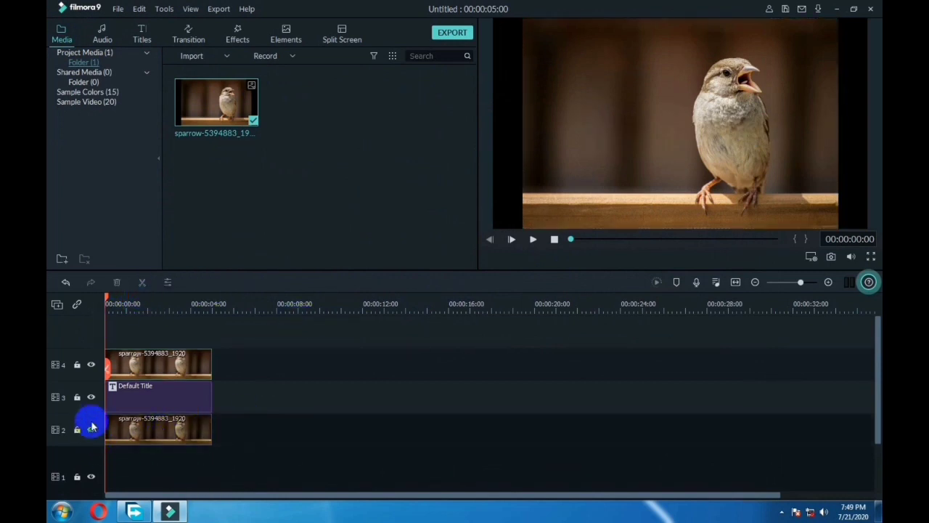
click(91, 398)
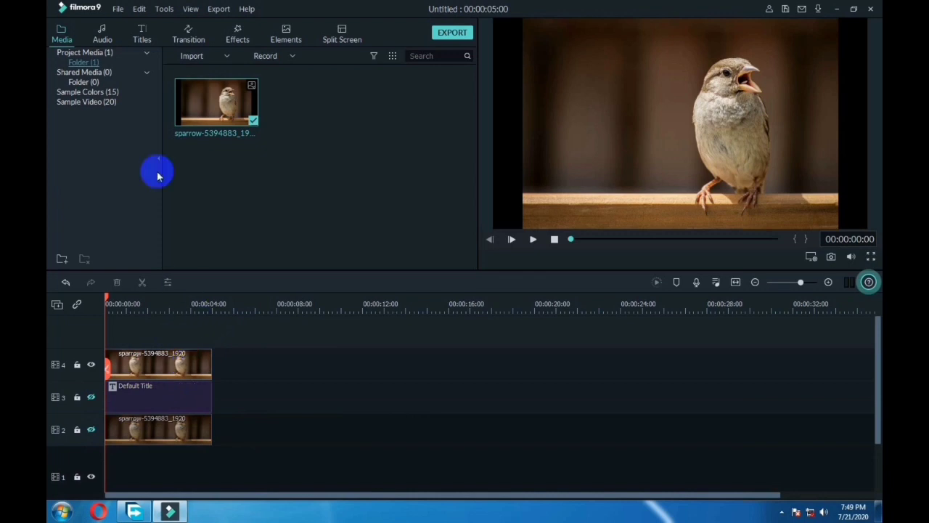
- Apply the Image Mask effect to the top sparrow clip and expand its Video Effects settings
click(243, 40)
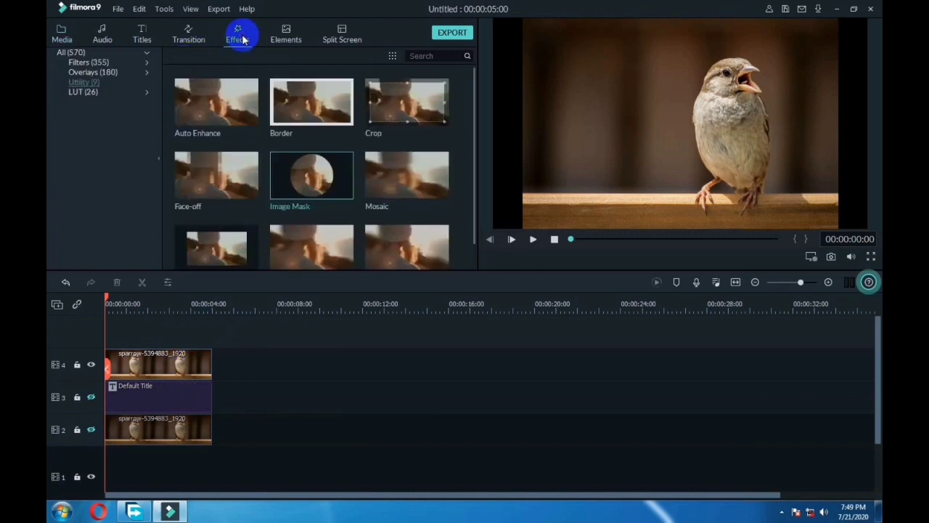
mouse_move(311, 197)
mouse_down()
mouse_move(324, 176)
mouse_move(138, 364)
mouse_up()
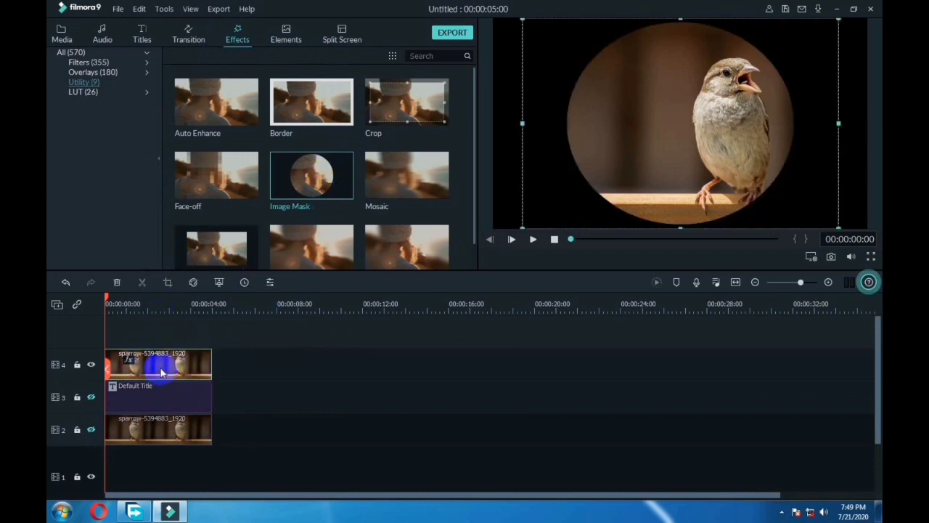
double_click(161, 372)
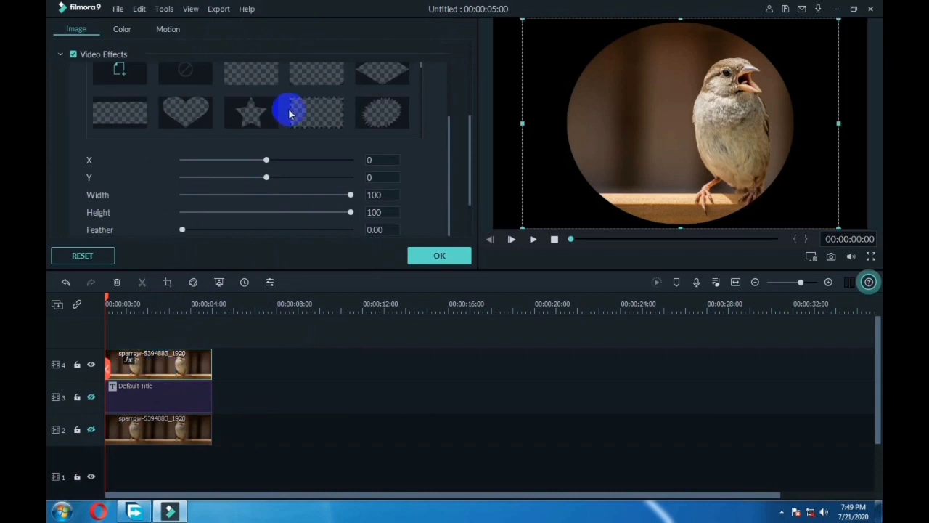
scroll(288, 109, up, 5)
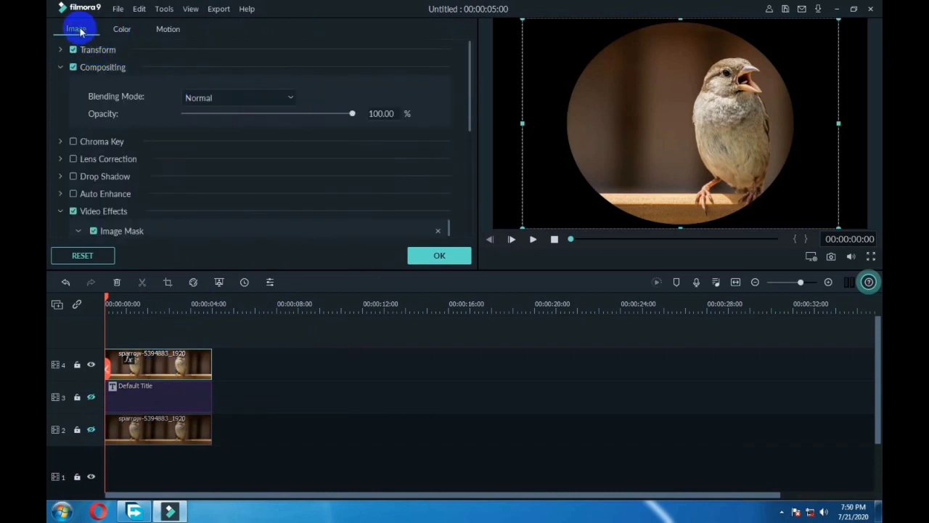
click(62, 211)
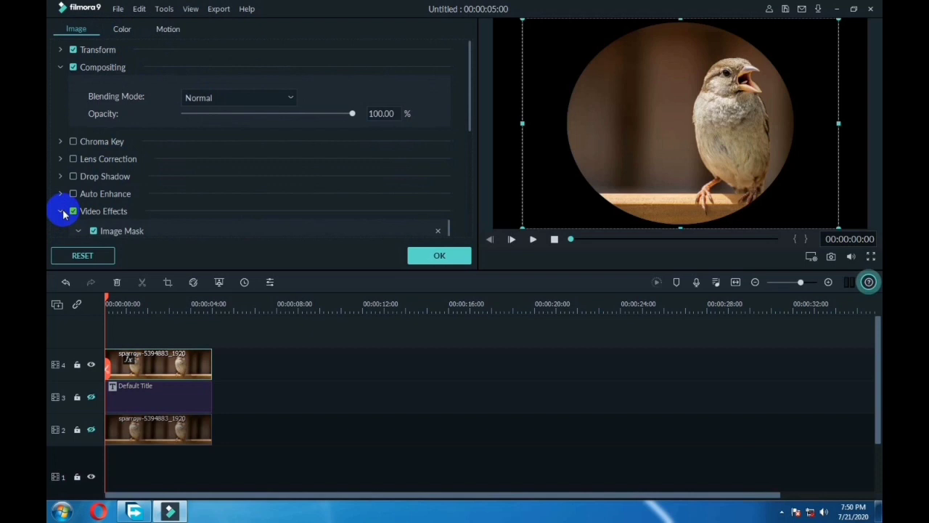
- Choose the rectangle preset in the Image Mask options
scroll(264, 223, down, 1)
scroll(263, 222, down, 2)
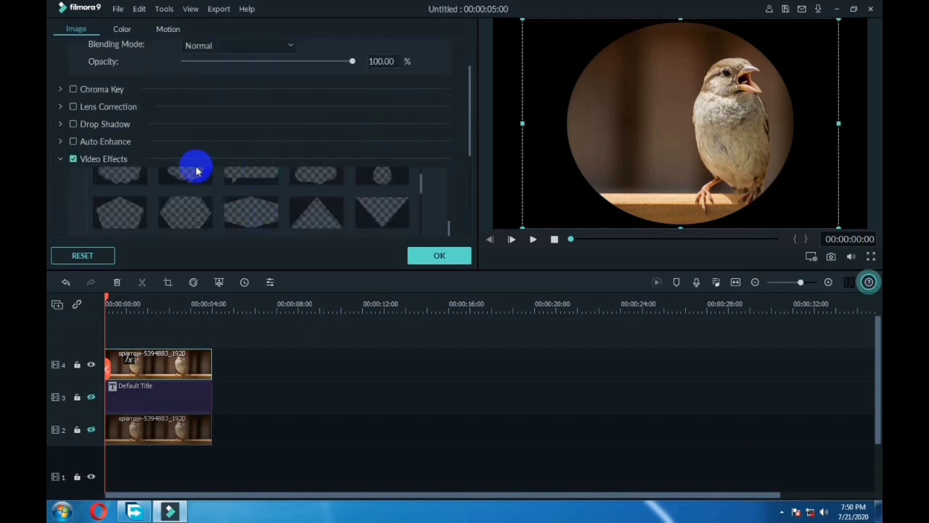
scroll(181, 201, up, 2)
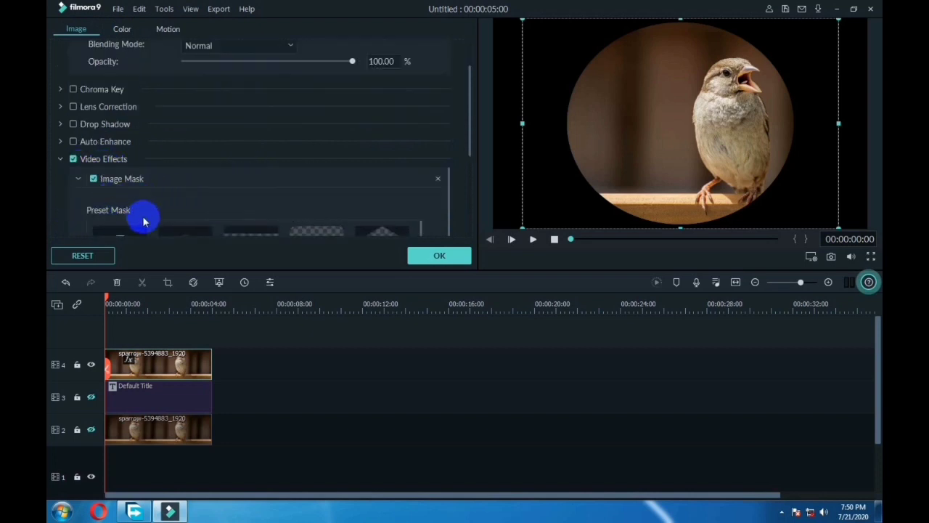
scroll(377, 192, down, 2)
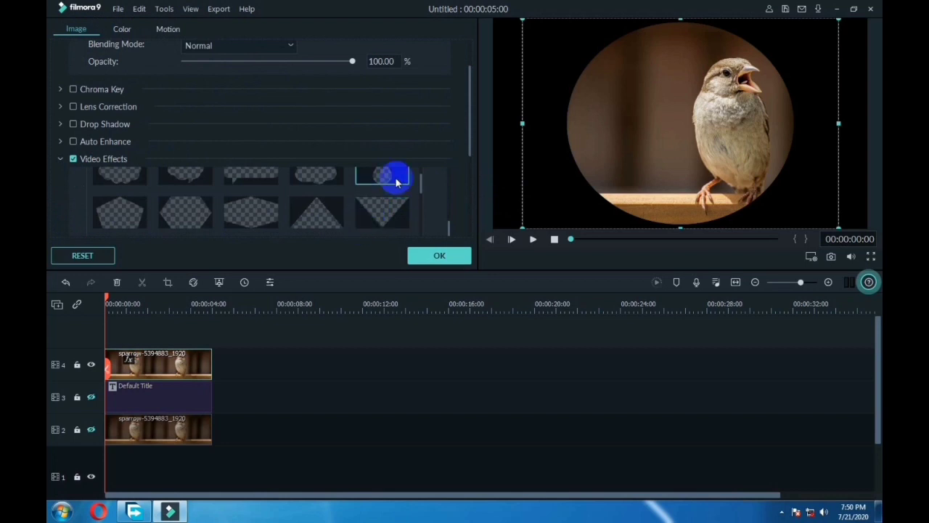
scroll(383, 202, up, 3)
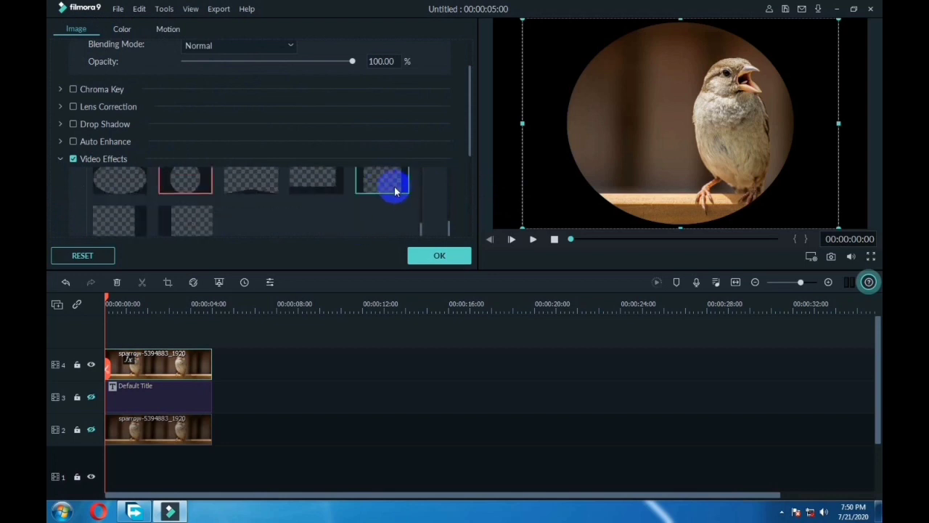
click(395, 191)
scroll(396, 191, up, 2)
scroll(395, 191, down, 2)
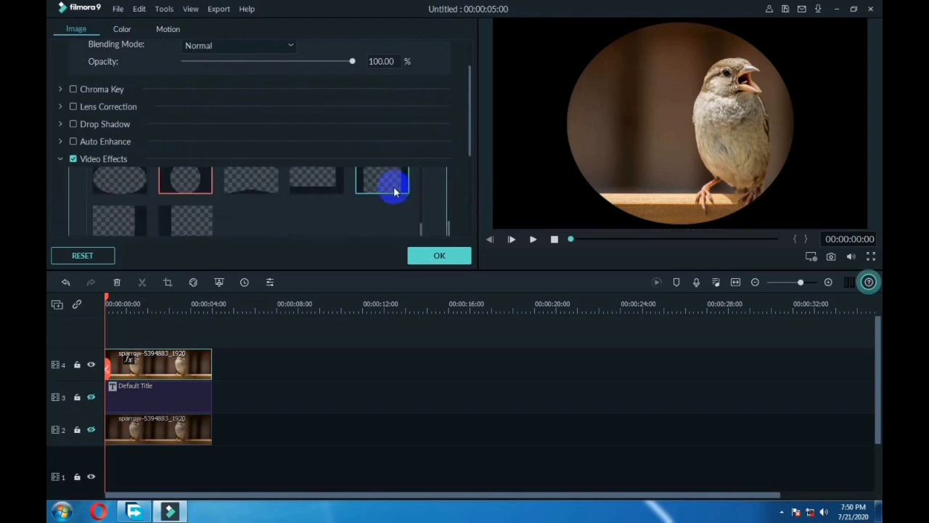
- Set the rectangular mask to about X 89, Y -41, Width 38, Height 92 around the sparrow
click(399, 187)
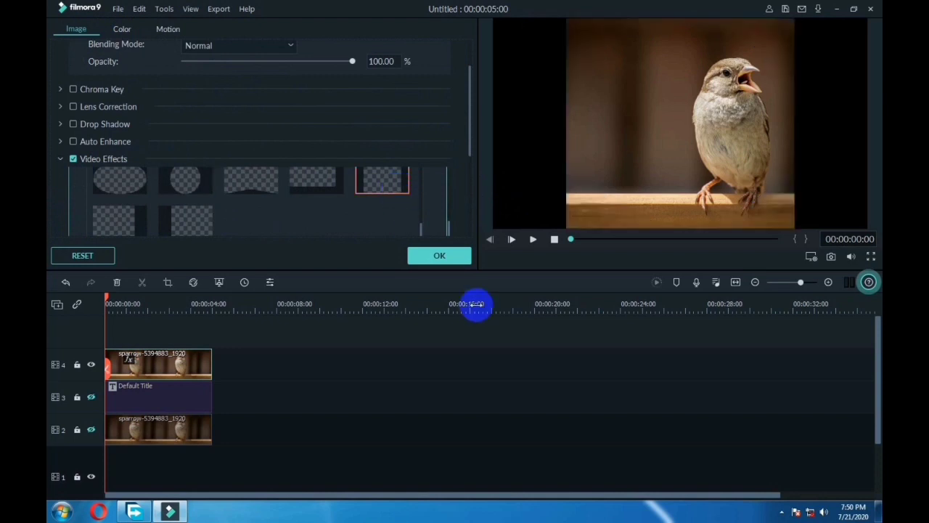
scroll(379, 221, down, 2)
scroll(305, 211, down, 3)
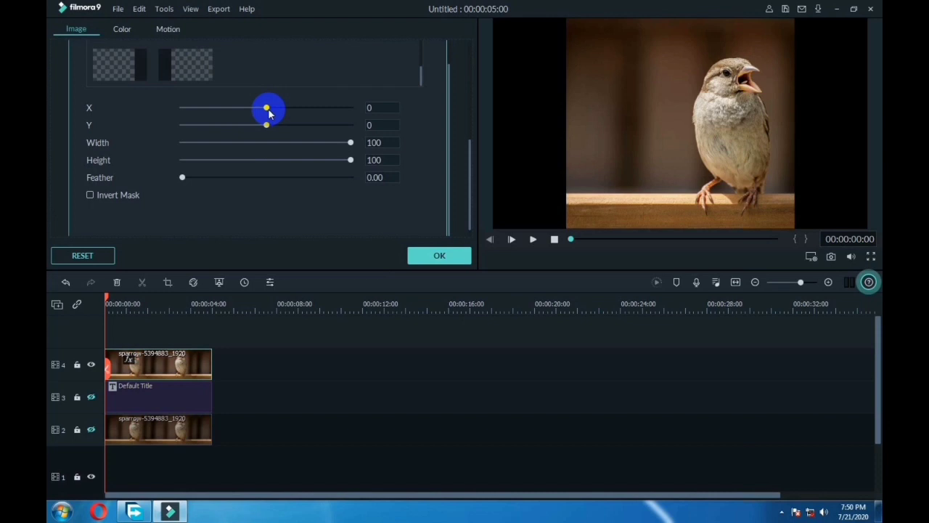
drag(267, 108, 294, 107)
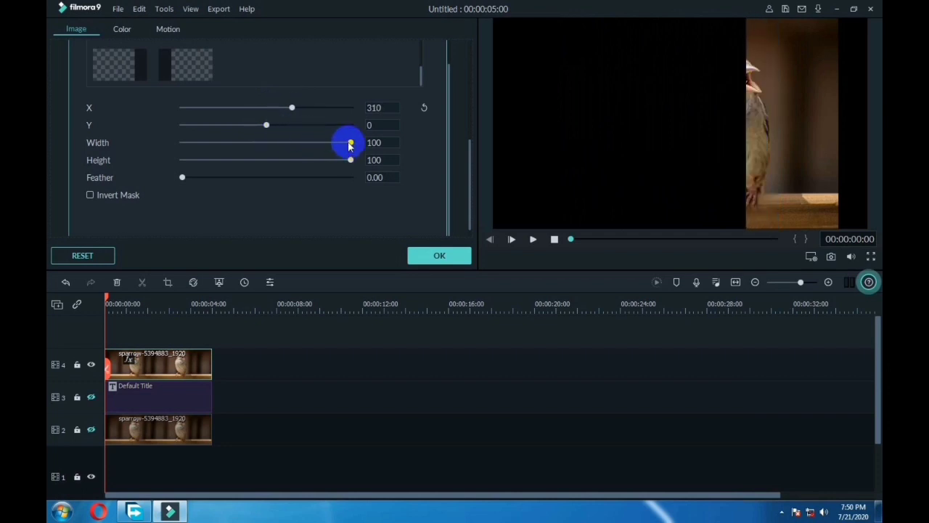
drag(341, 143, 340, 144)
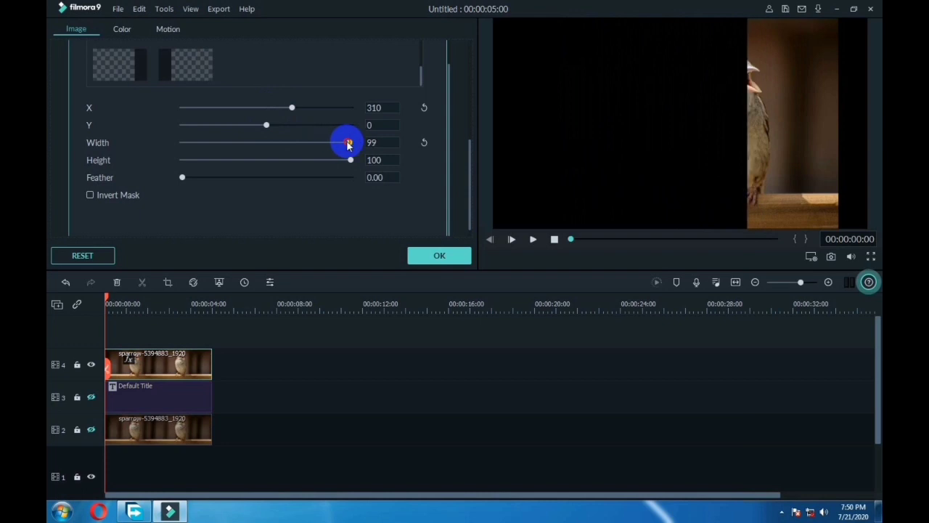
mouse_move(292, 107)
mouse_down()
mouse_move(301, 109)
mouse_move(283, 109)
mouse_up()
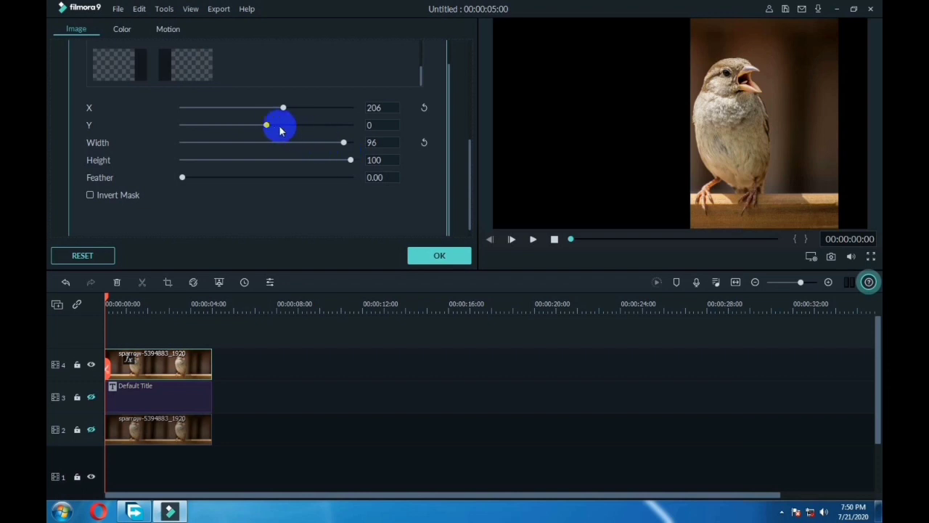
drag(267, 127, 263, 128)
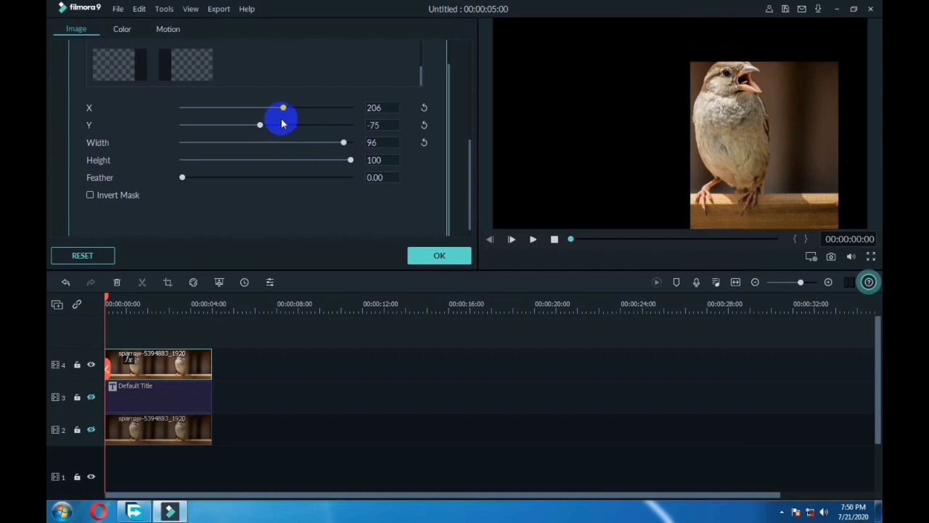
drag(264, 129, 263, 128)
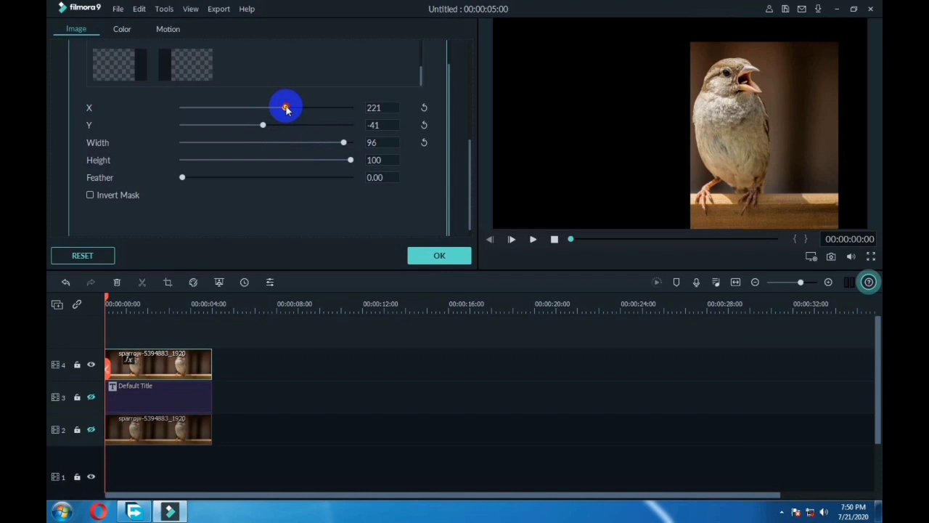
drag(286, 106, 263, 109)
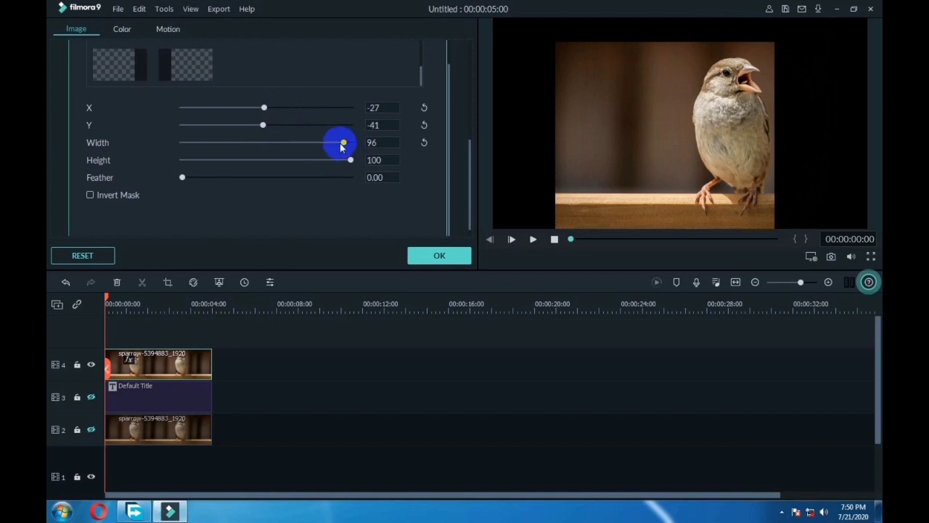
drag(344, 143, 247, 149)
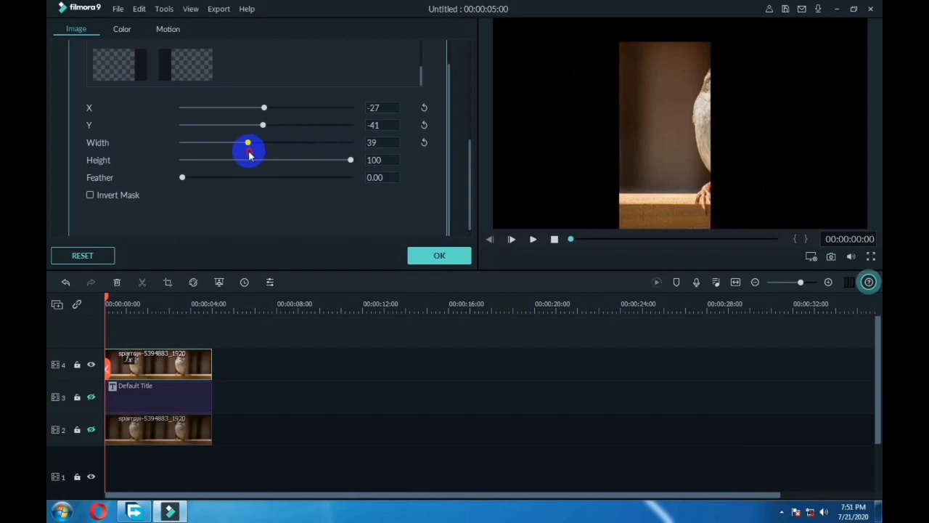
drag(264, 108, 272, 109)
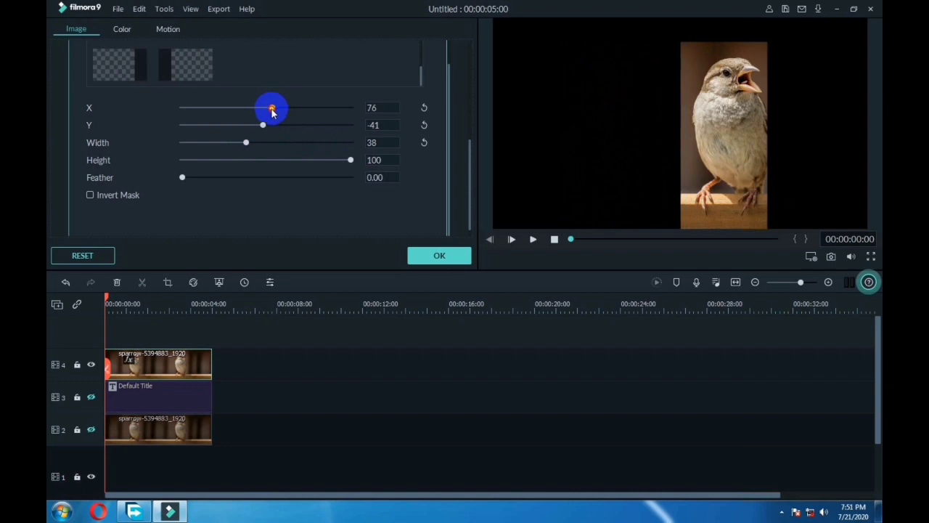
drag(272, 108, 273, 108)
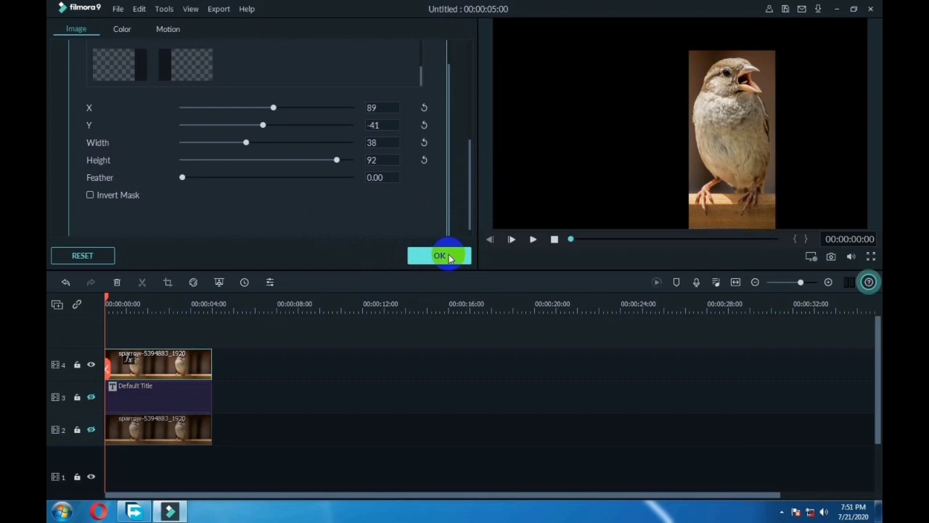
- Confirm the mask with OK and unhide the title and background photo tracks
click(442, 257)
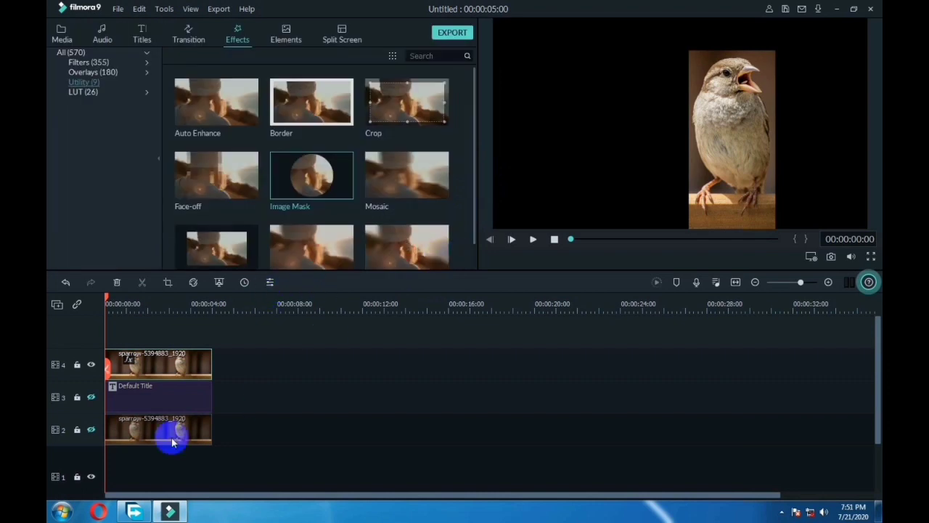
click(90, 398)
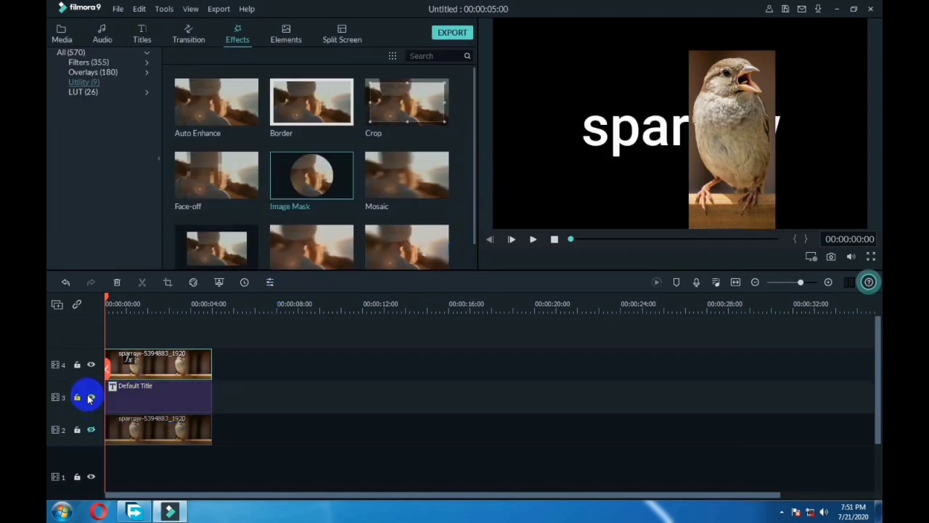
click(92, 431)
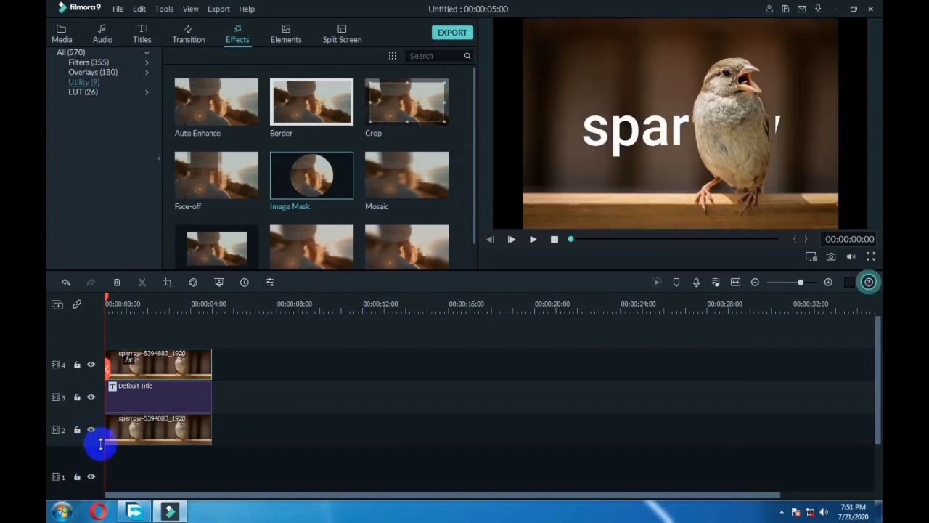
- Play the timeline, then replay it from the start to watch the title roll behind the bird
key(space)
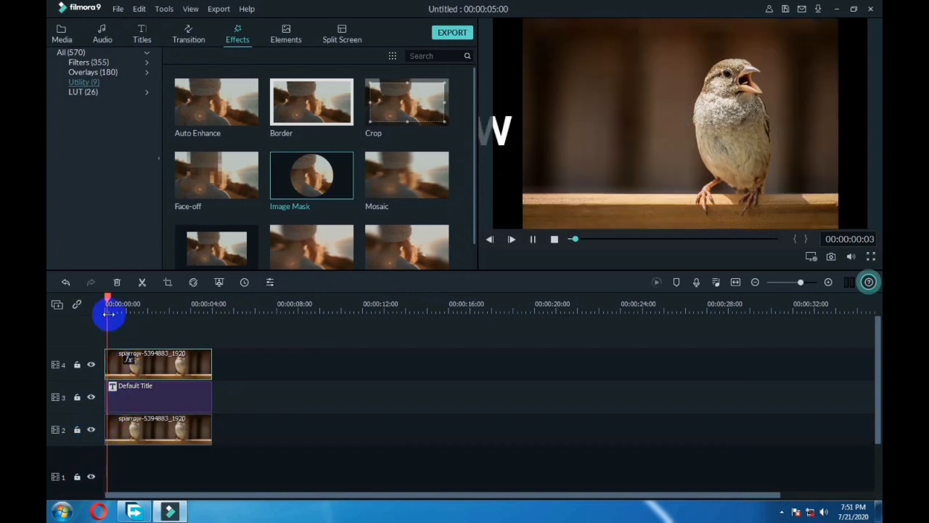
click(136, 396)
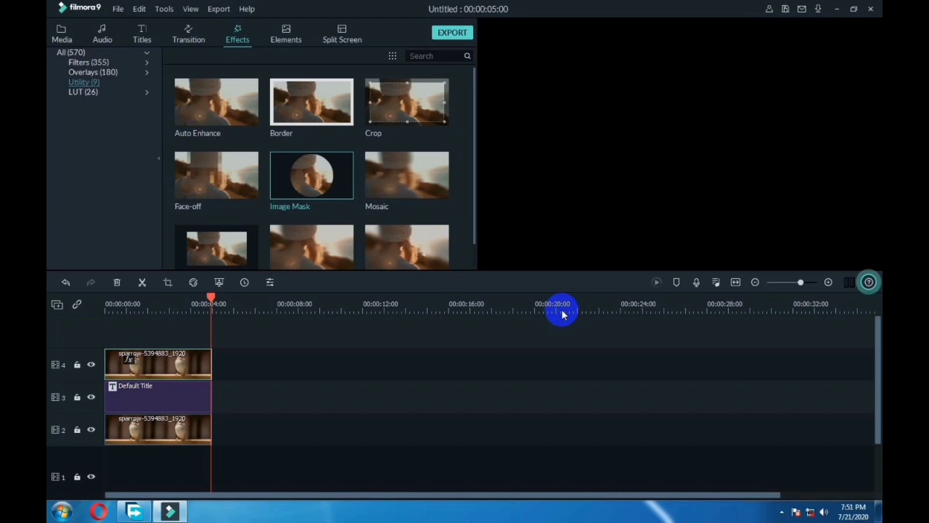
key(space)
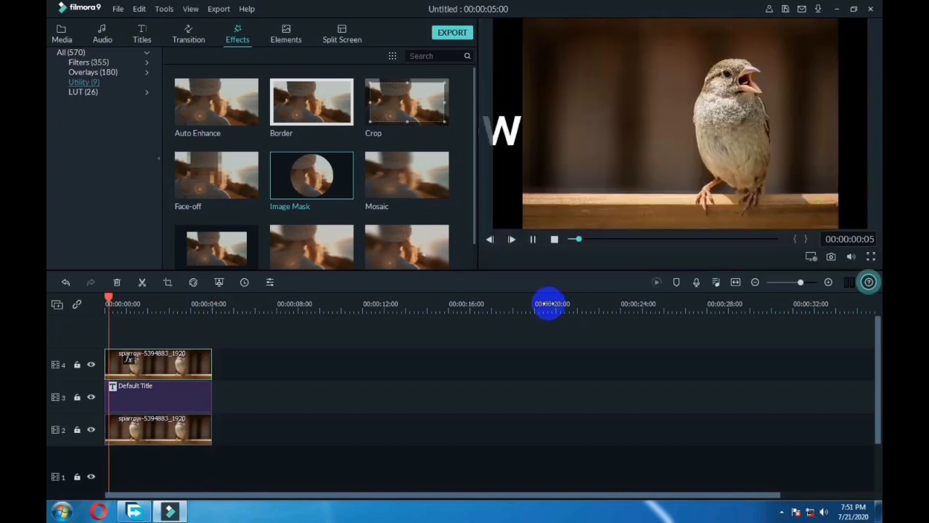